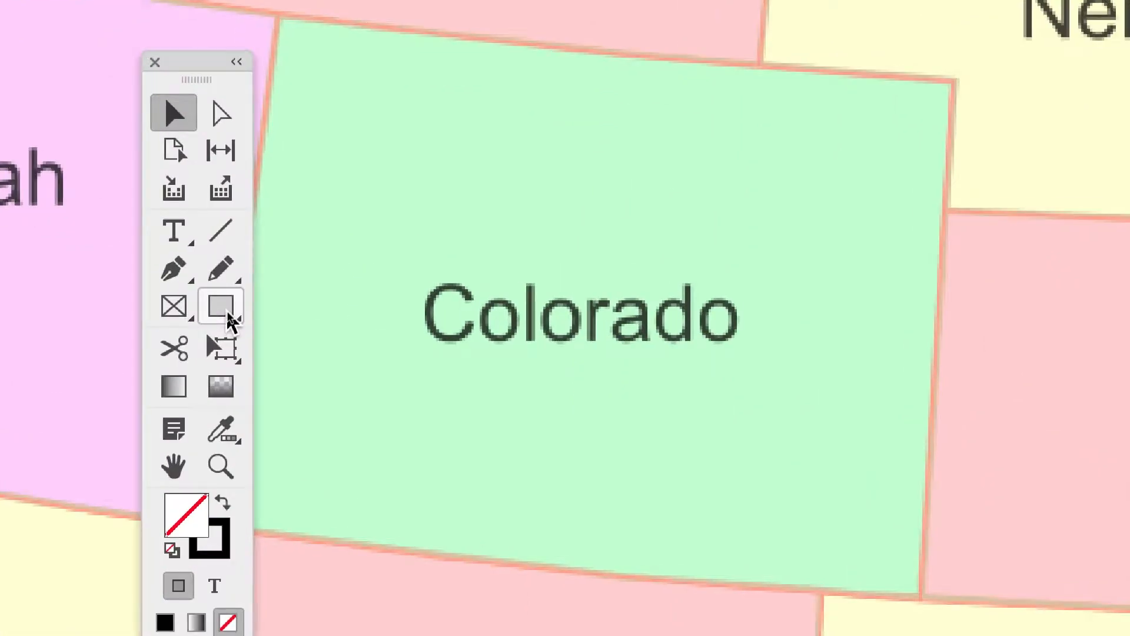
Draw a circle about 18.2 mm in diameter centred on the Colorado label with the Ellipse tool
left_click(228, 320)
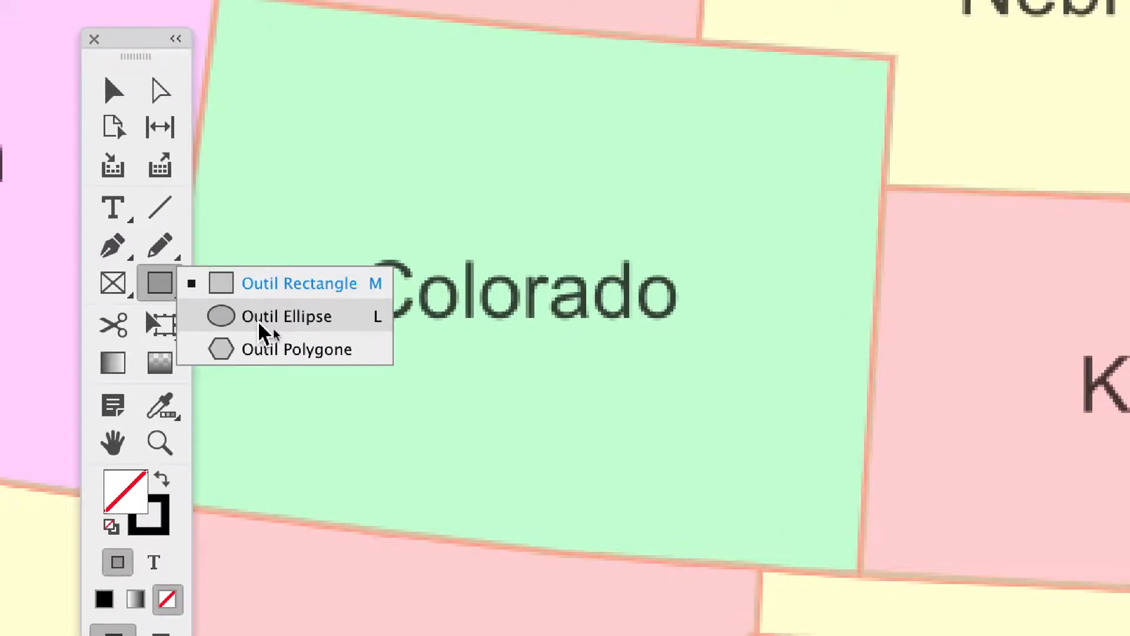
left_click(262, 329)
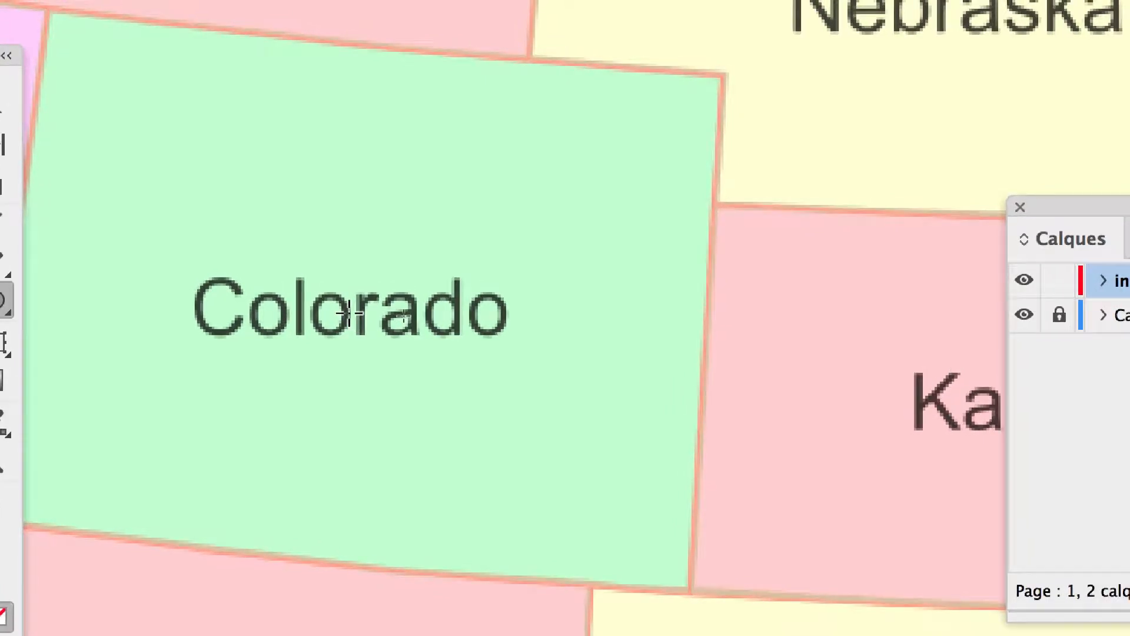
left_click_drag(348, 312, 438, 458)
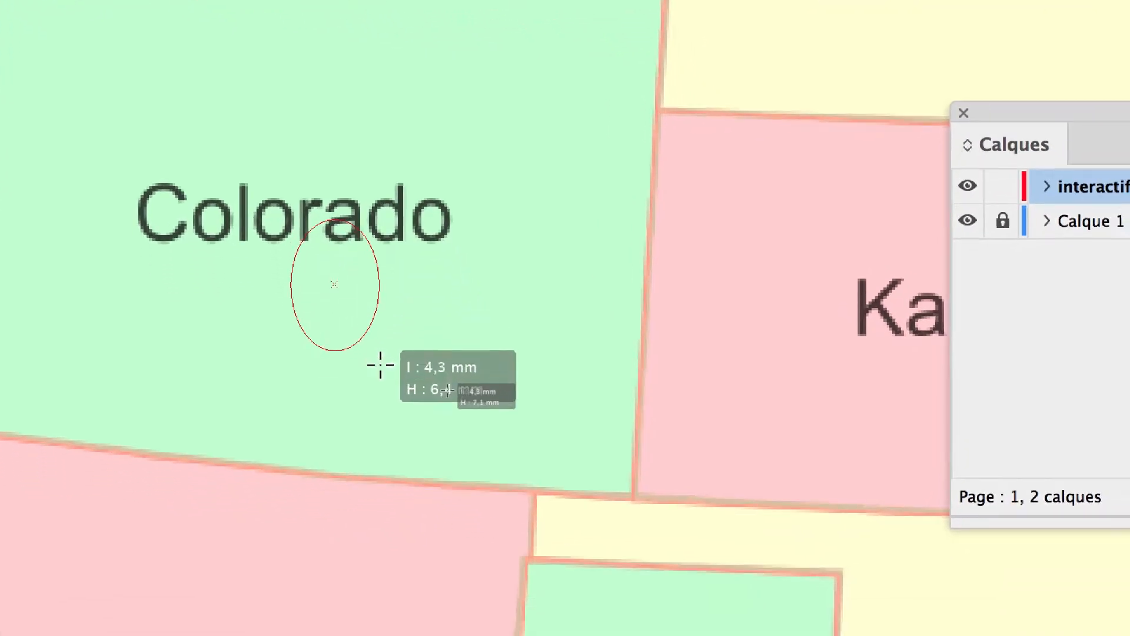
mouse_move(380, 365)
left_mouse_down()
mouse_move(341, 405)
mouse_move(441, 314)
mouse_move(376, 345)
mouse_move(355, 325)
mouse_move(483, 395)
mouse_move(416, 356)
mouse_move(462, 386)
mouse_move(451, 379)
left_mouse_up()
key("alt")
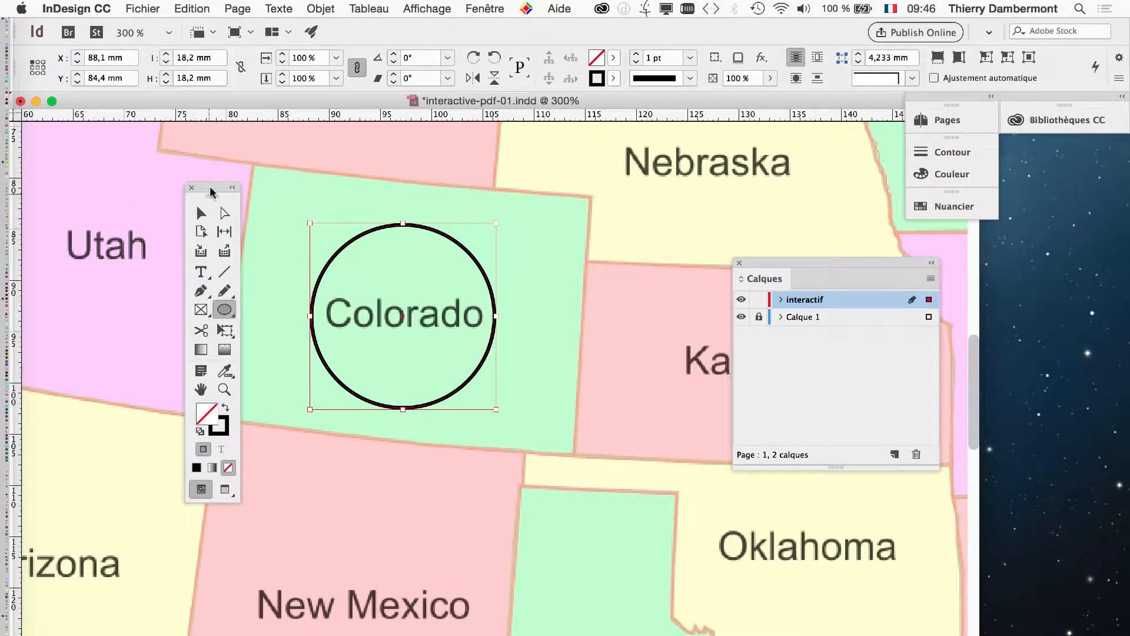
Move the floating Tools and Calques panels away from the circle so the Colorado area stays clear
left_click_drag(210, 192, 78, 153)
left_click_drag(818, 266, 982, 286)
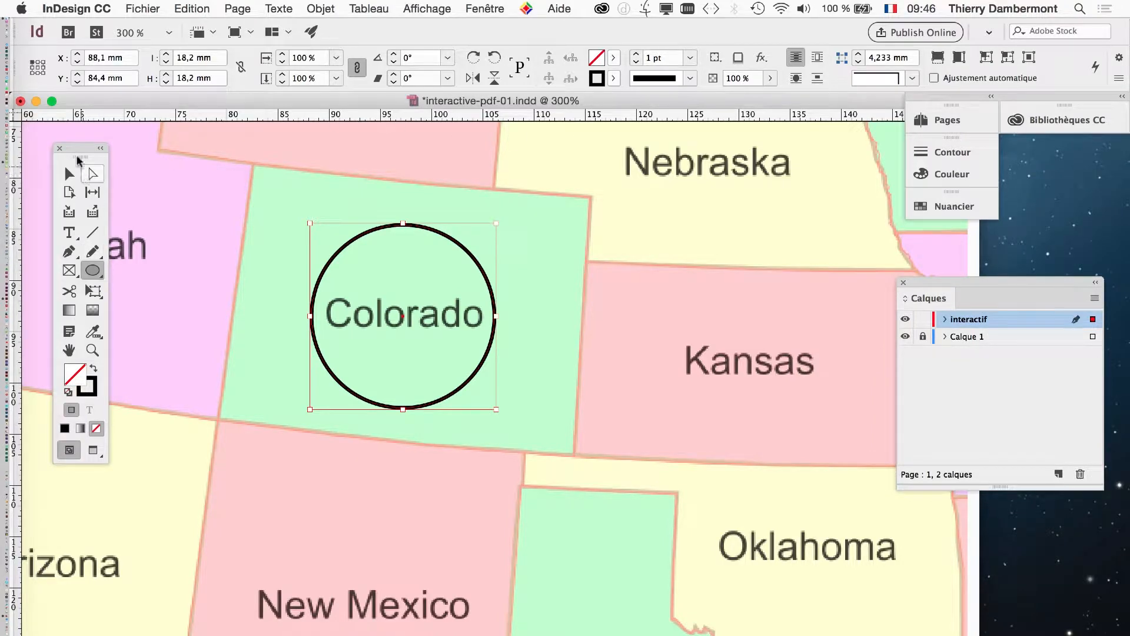
left_click_drag(77, 157, 104, 153)
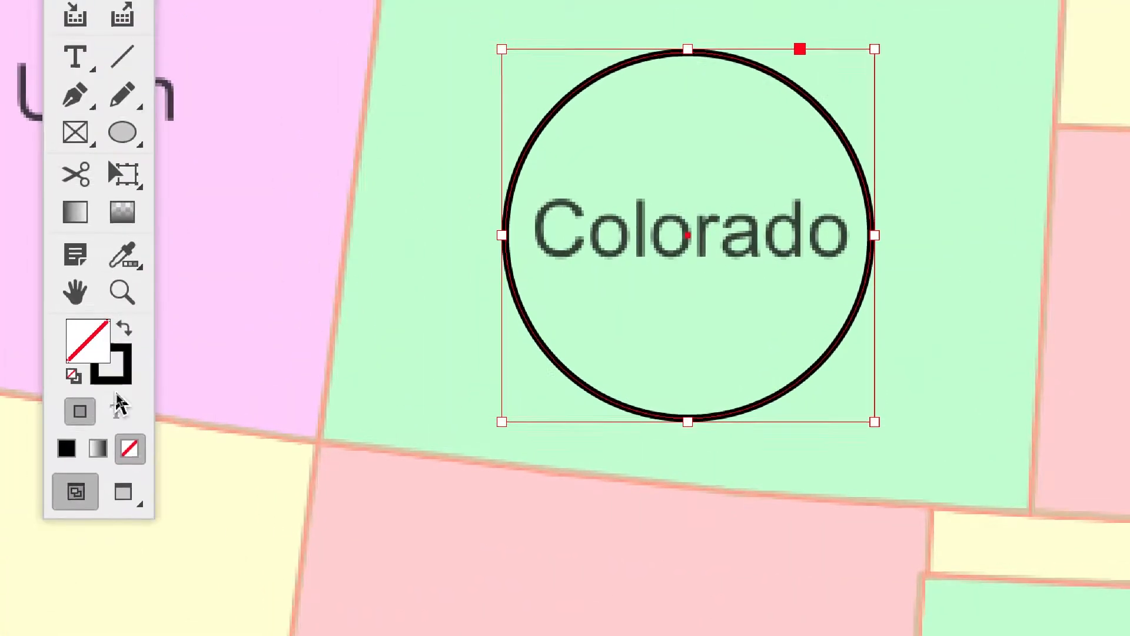
left_click(117, 393)
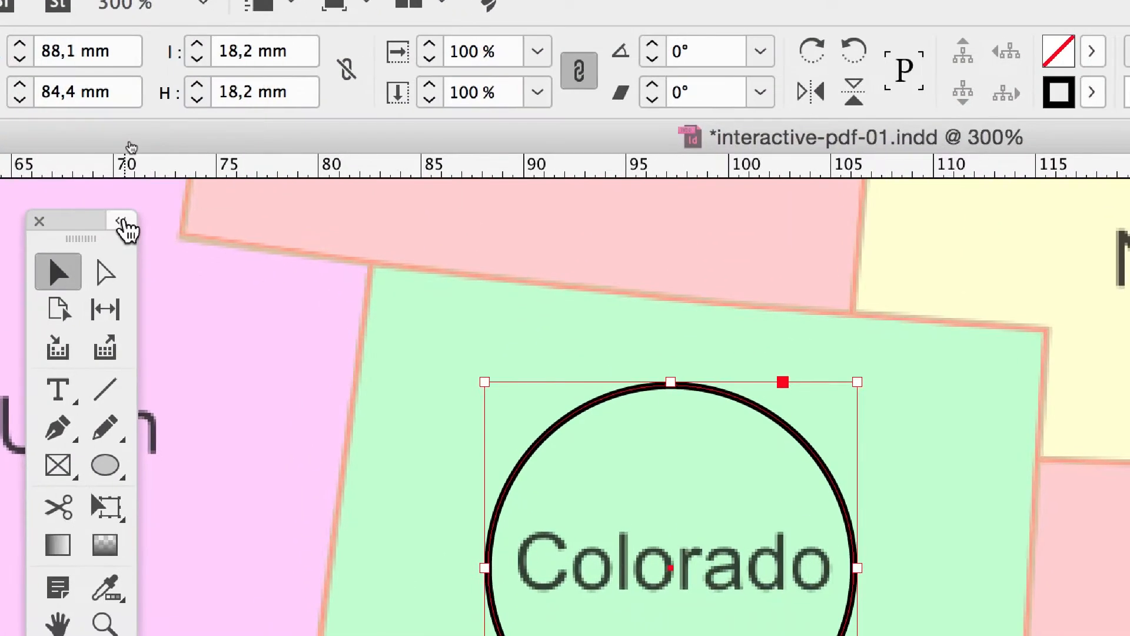
Try the Tools panel's single-column, horizontal and two-column layouts
left_click(127, 103)
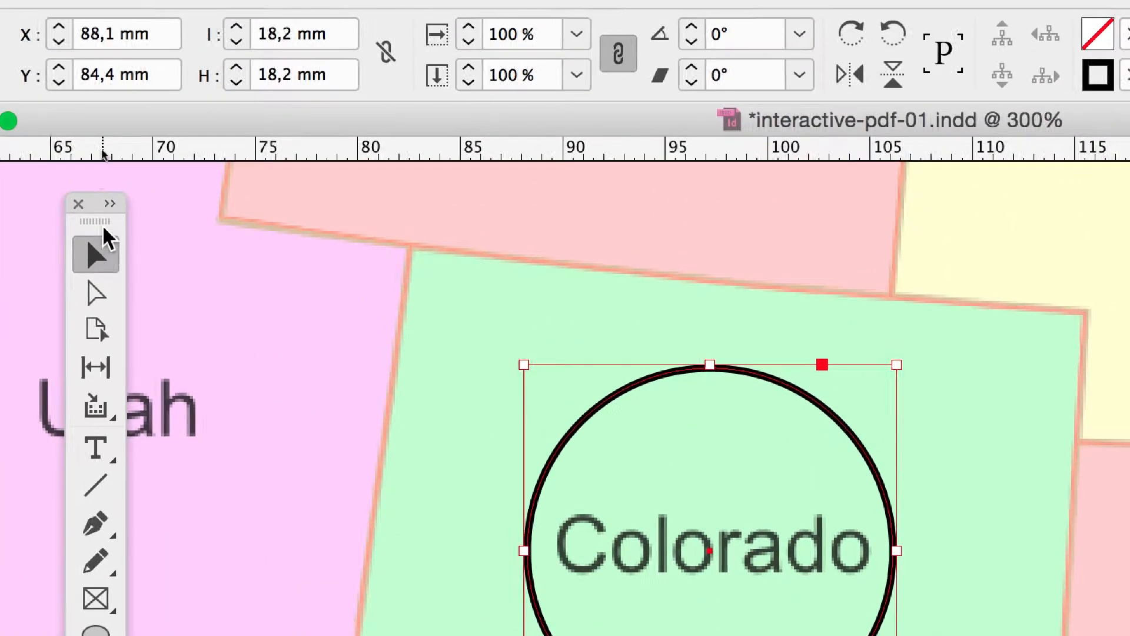
left_click(106, 221)
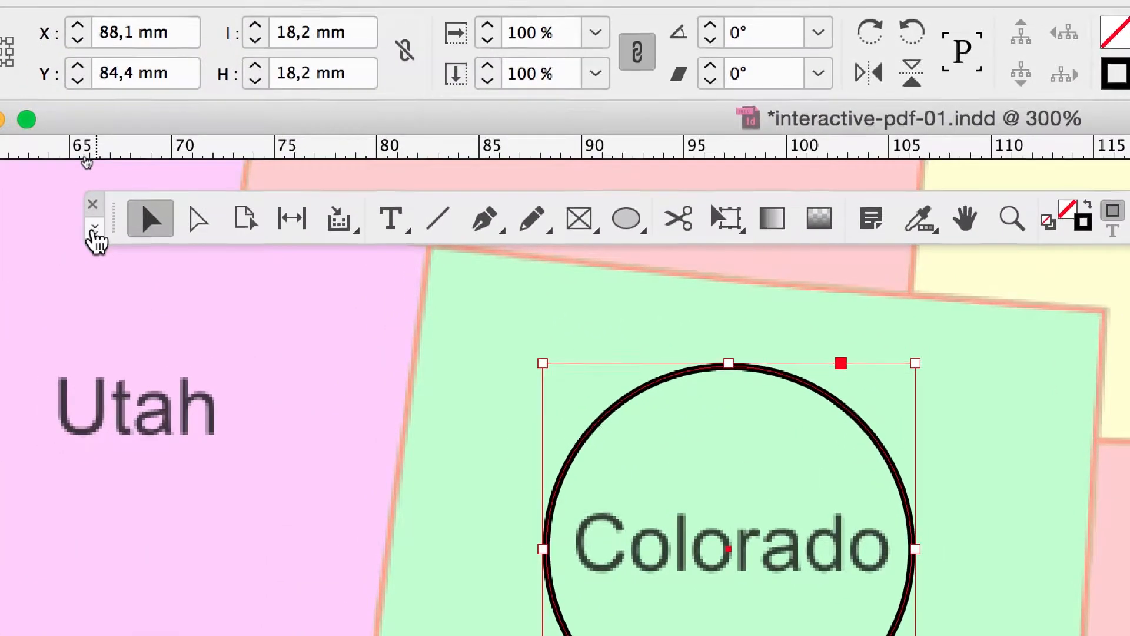
left_click(94, 225)
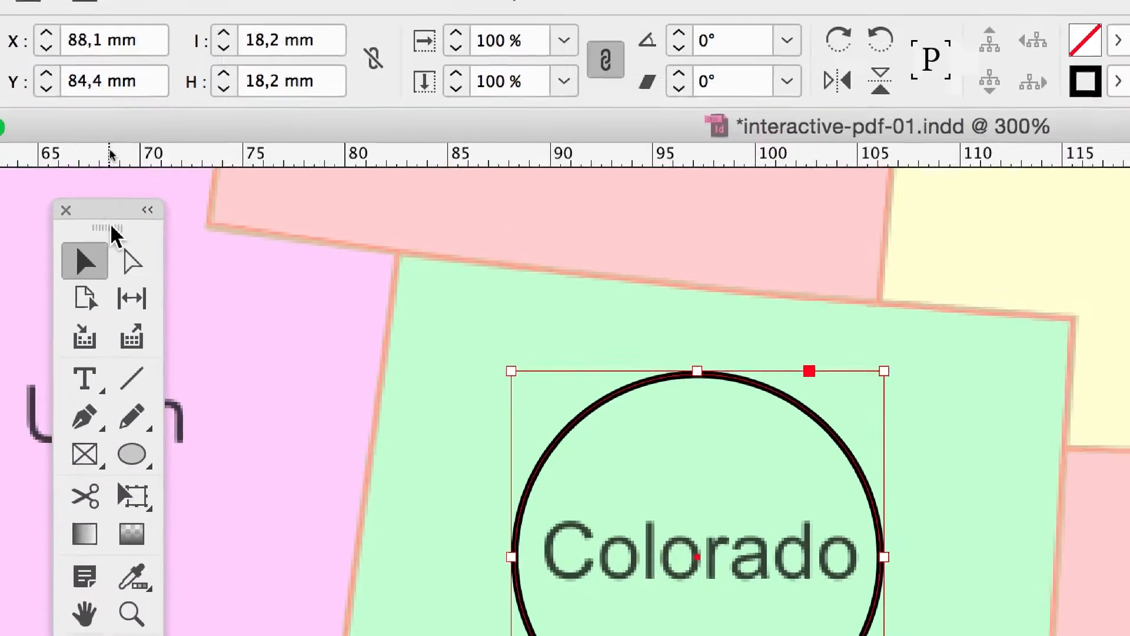
left_click(137, 218)
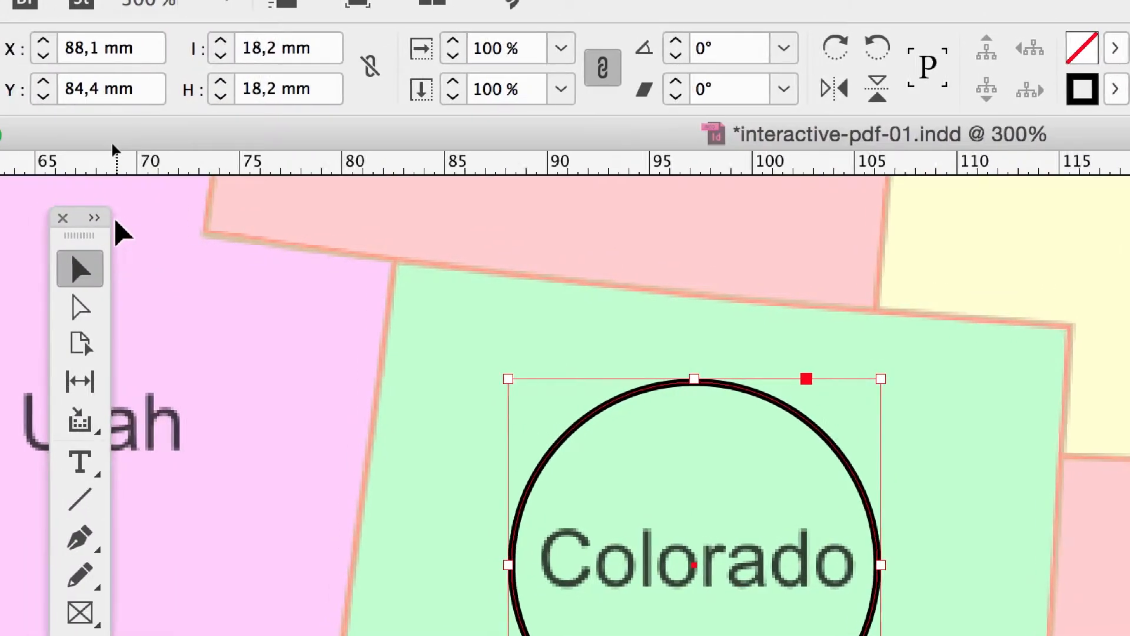
left_click(106, 218)
left_click(76, 254)
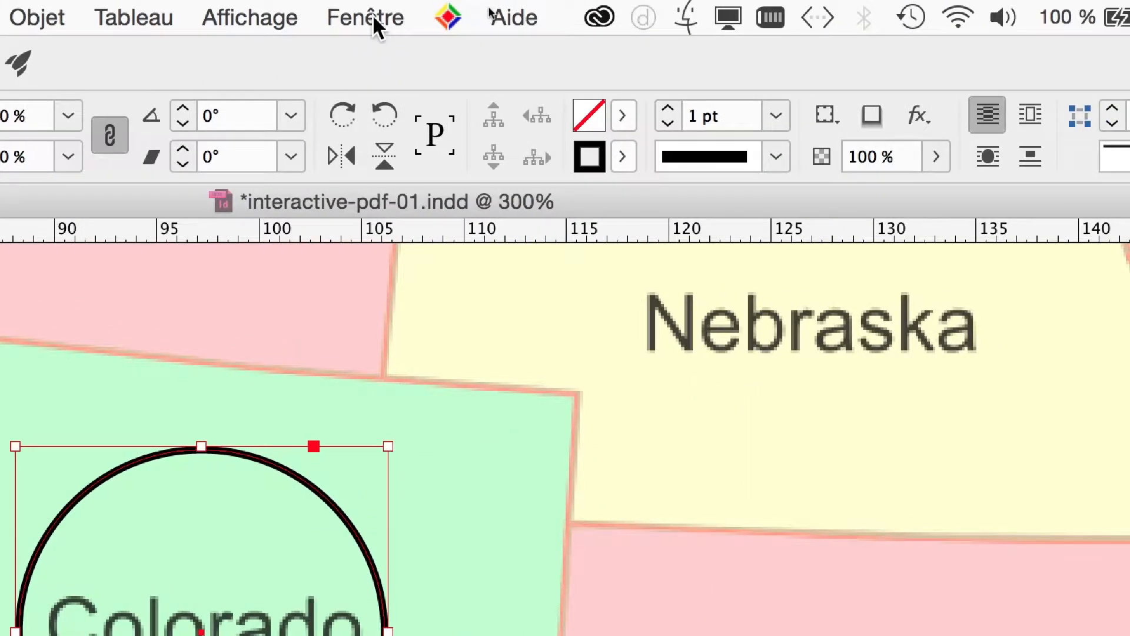
left_click(595, 15)
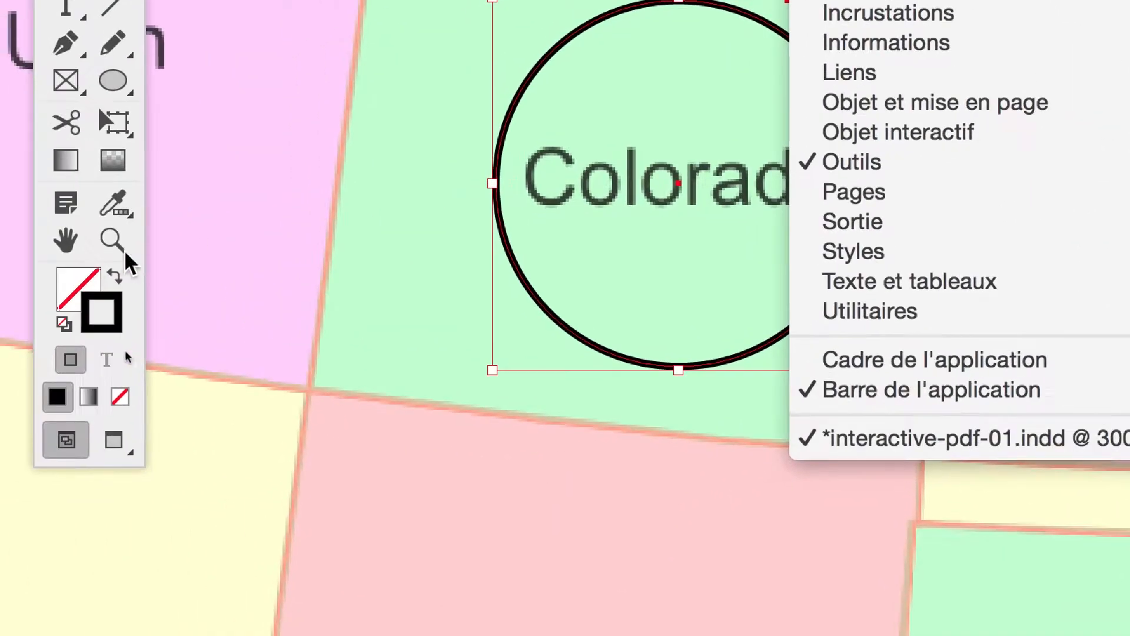
Remove the stroke from the Colorado circle and make its fill the active colour attribute
left_click(117, 281)
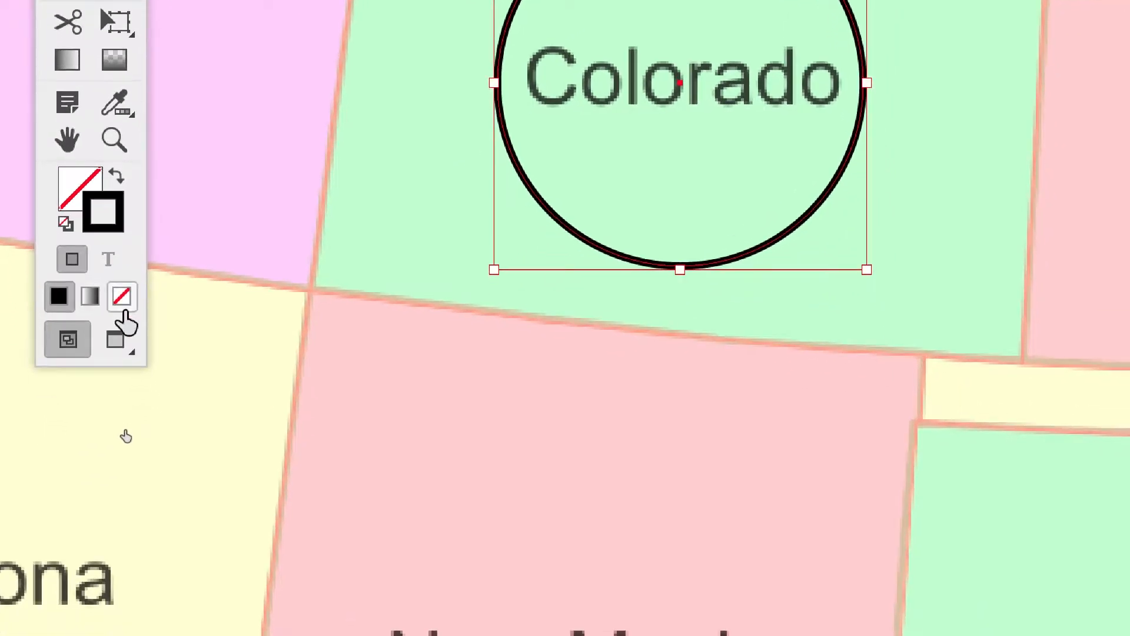
left_click(123, 306)
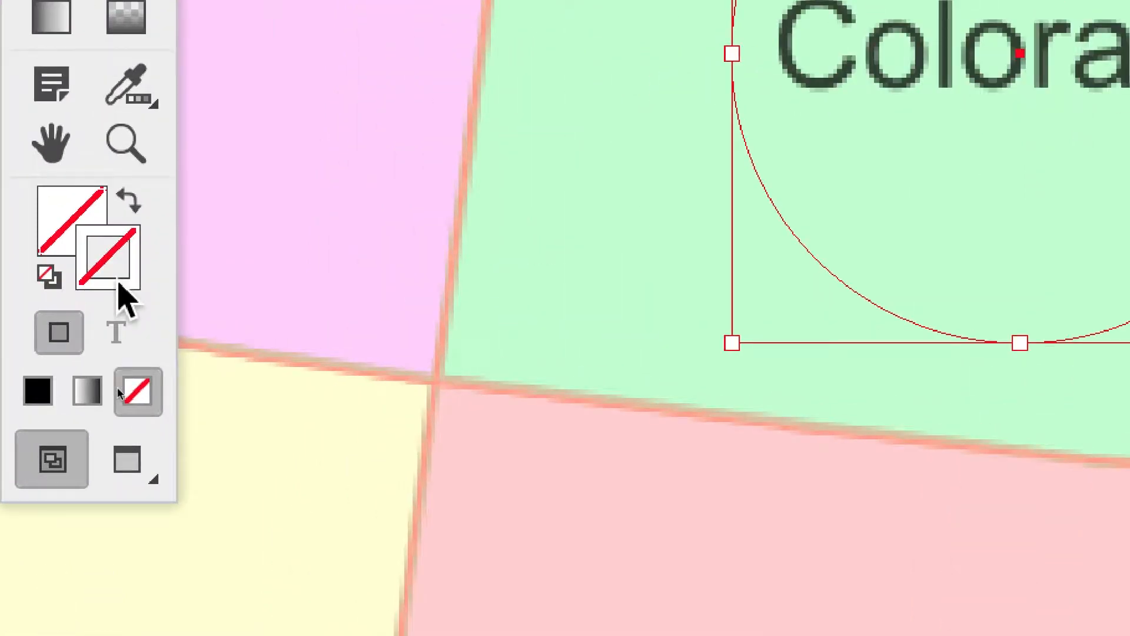
left_click(60, 235)
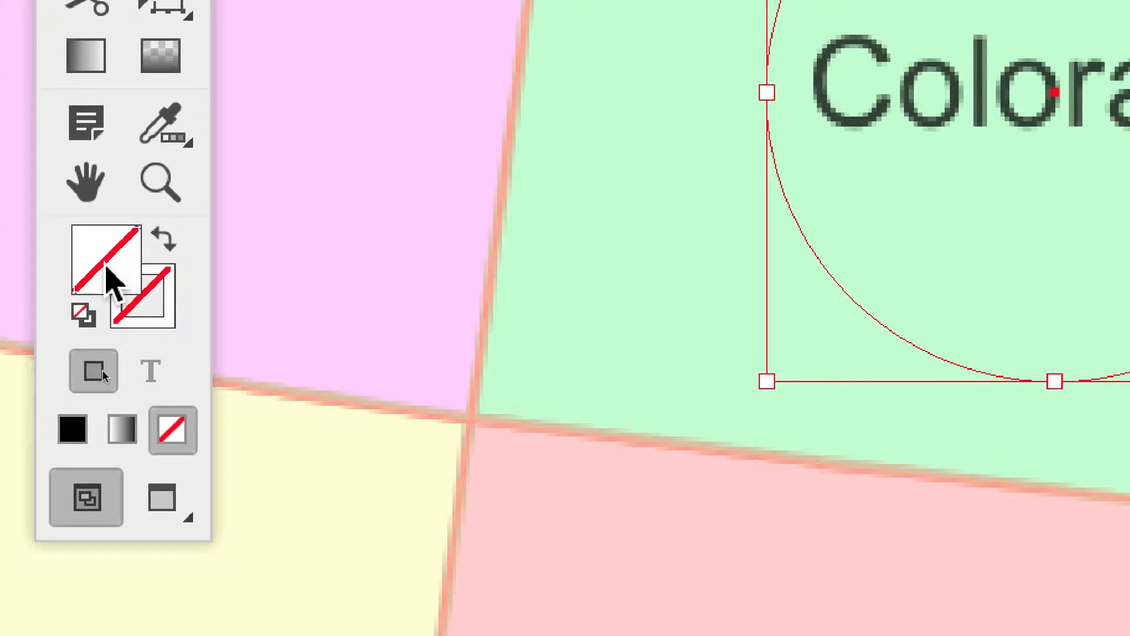
double_click(109, 277)
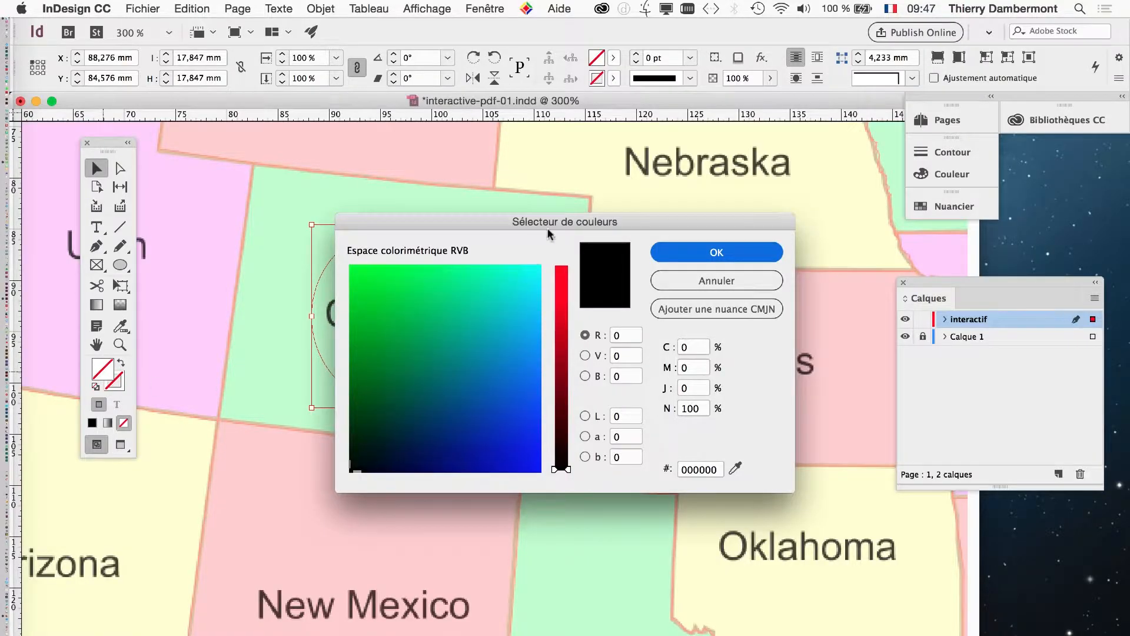
left_click_drag(548, 234, 744, 158)
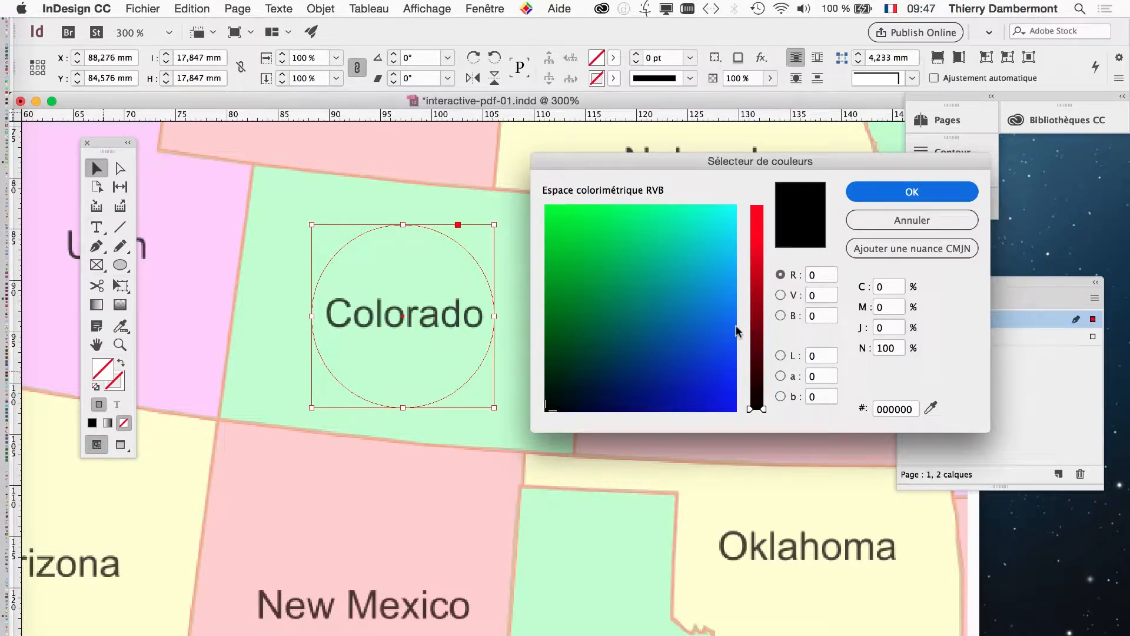
left_click(929, 222)
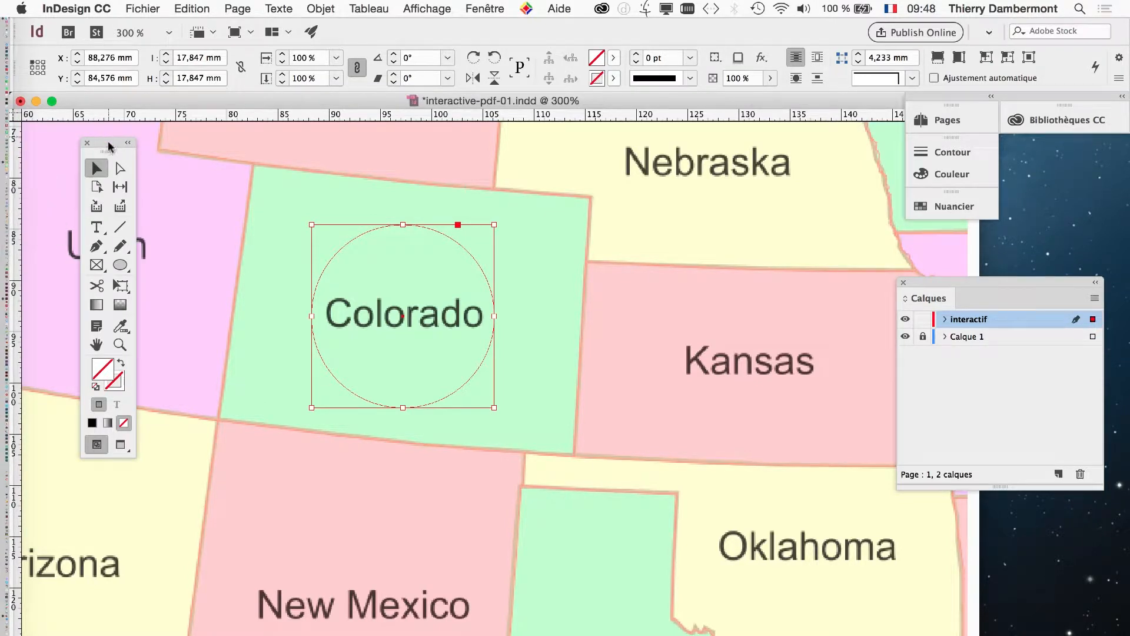
Open the Nuancier swatches panel as a floating panel, widen and shorten it, and place it beside the Colorado circle
left_click_drag(109, 145, 71, 144)
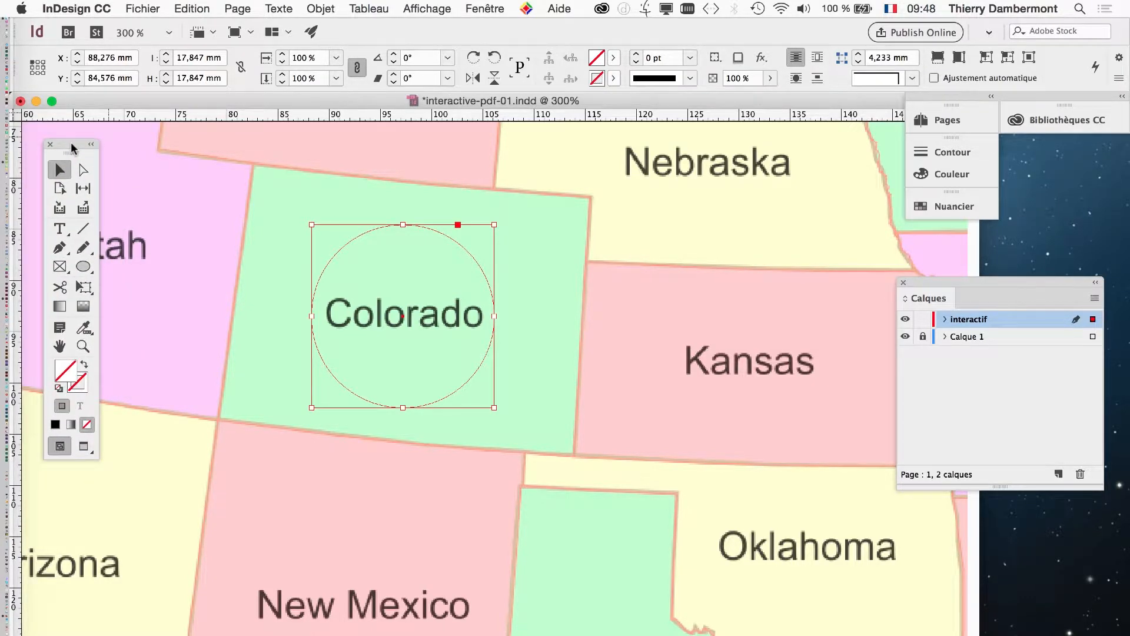
left_click(485, 6)
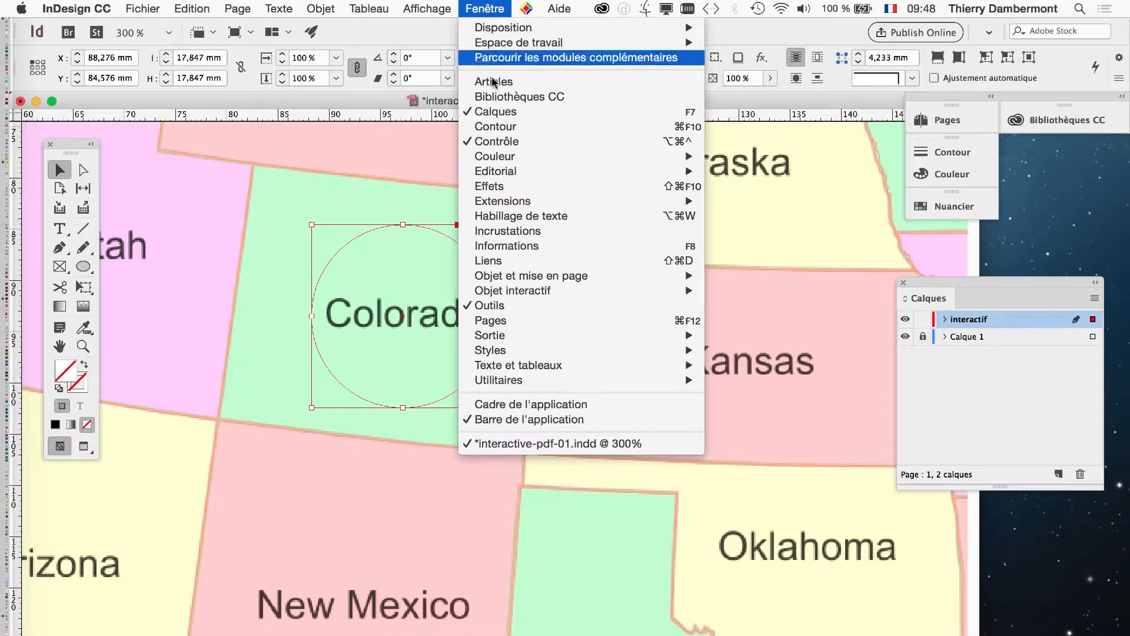
mouse_move(702, 157)
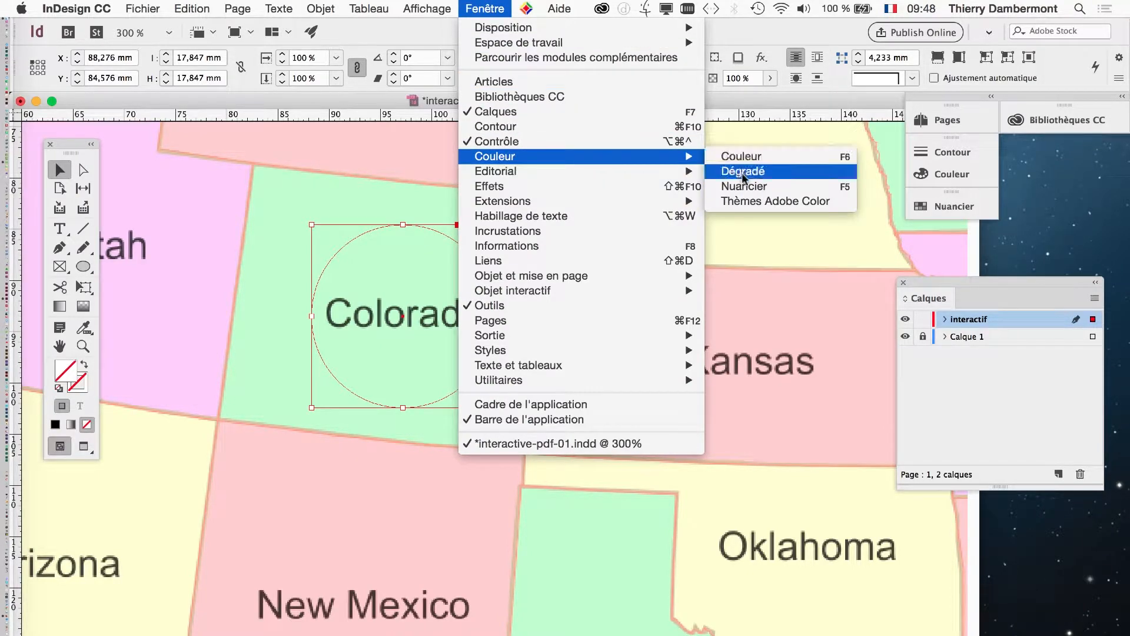
left_click(743, 182)
left_click_drag(768, 198, 638, 151)
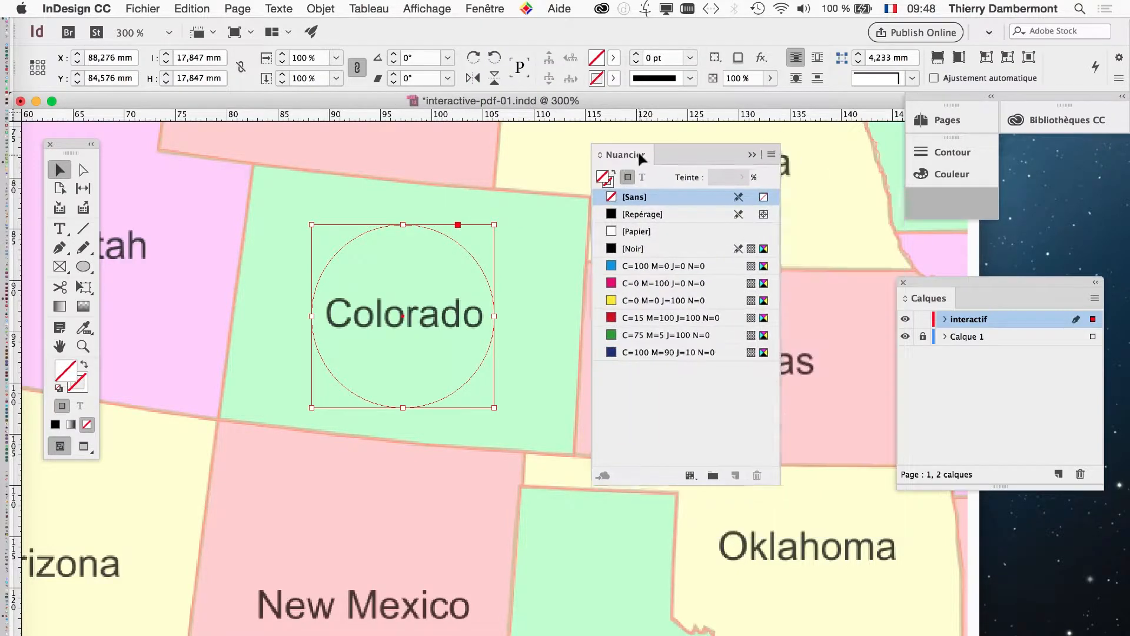
left_click_drag(789, 472, 866, 419)
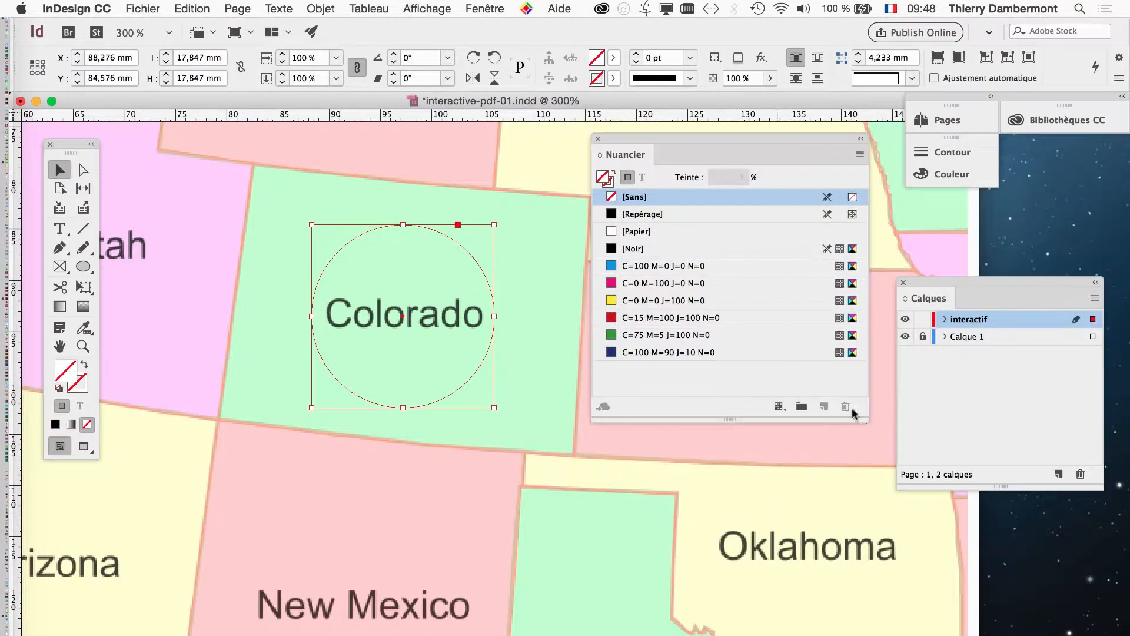
left_click_drag(677, 138, 613, 157)
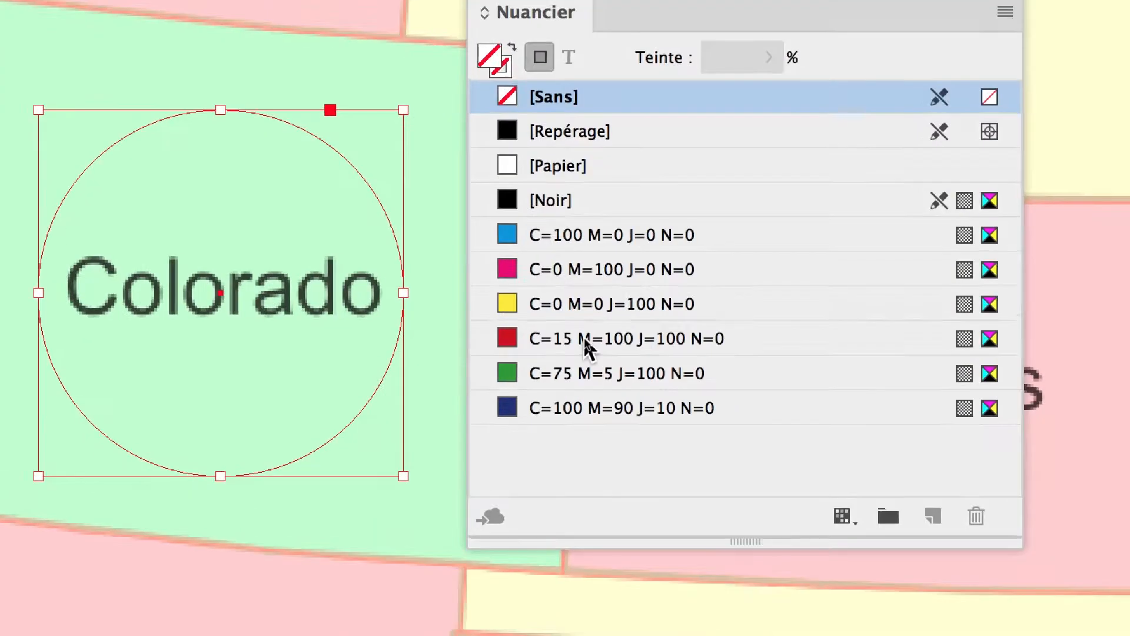
Fill the circle with the red C=15 M=100 J=100 N=0 swatch and move the Nuancier panel away from it
left_click(586, 340)
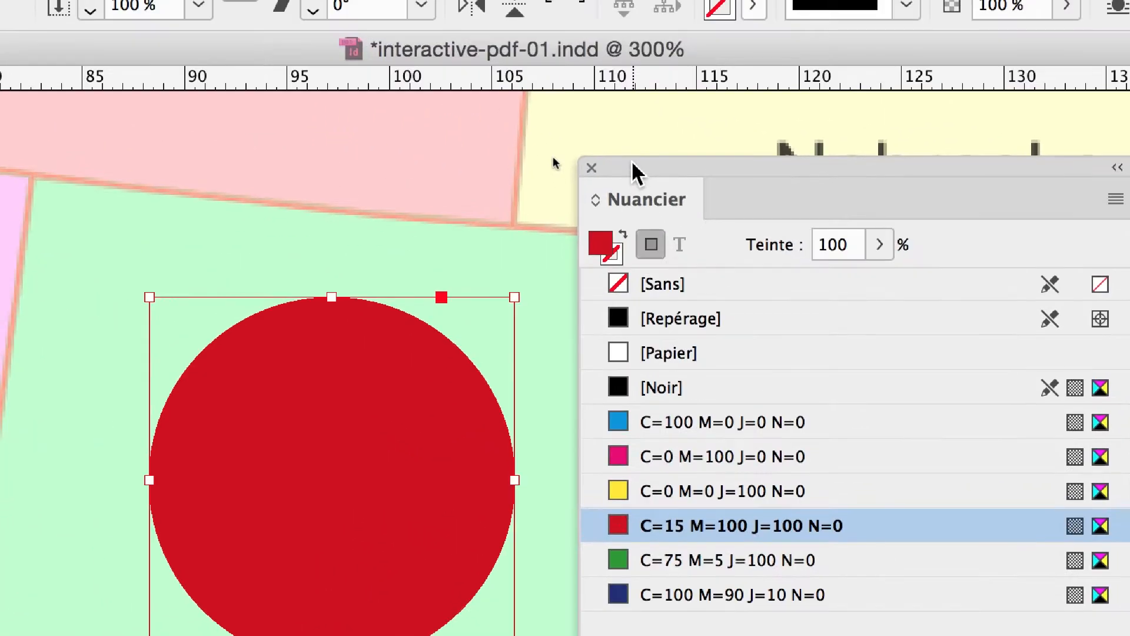
left_click_drag(503, 103, 764, 115)
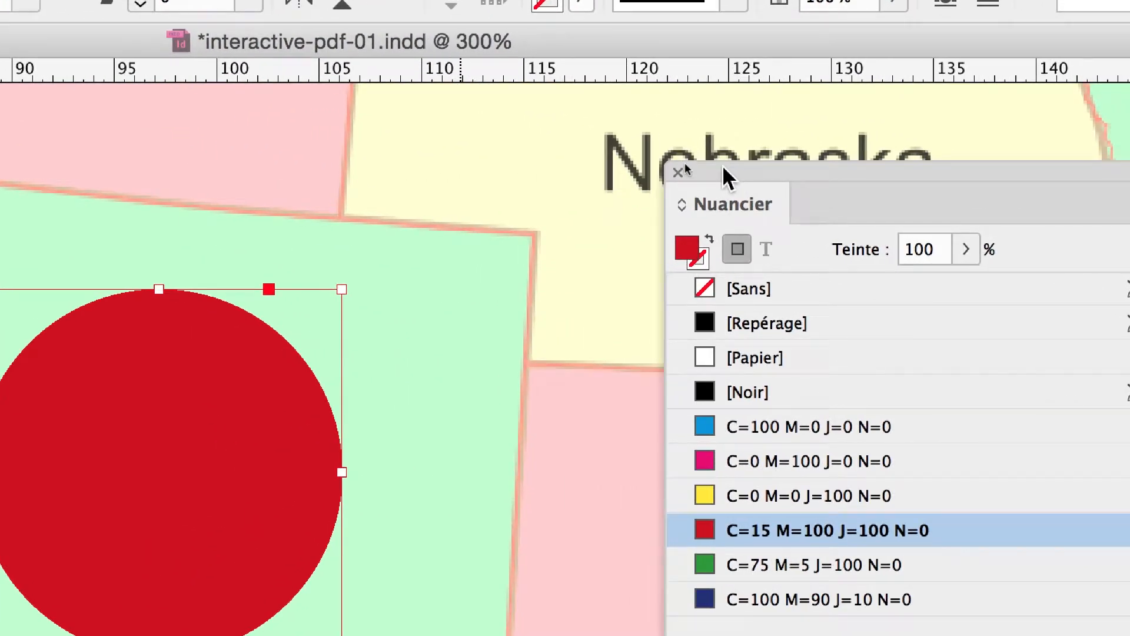
left_click_drag(723, 167, 665, 140)
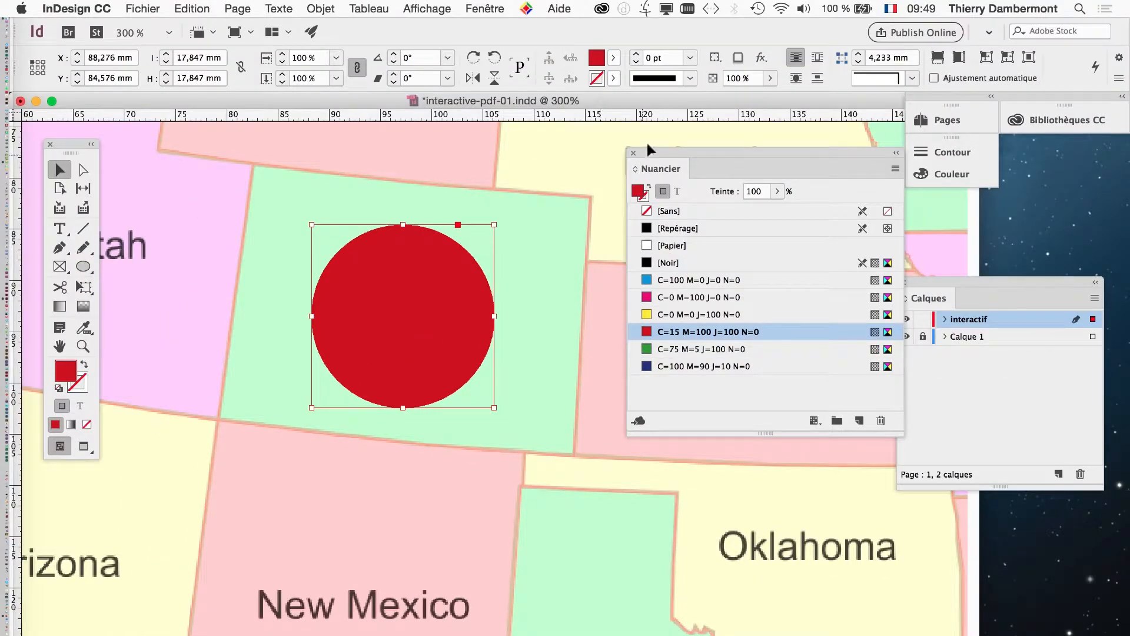
left_click_drag(652, 148, 678, 167)
left_click_drag(786, 208, 792, 201)
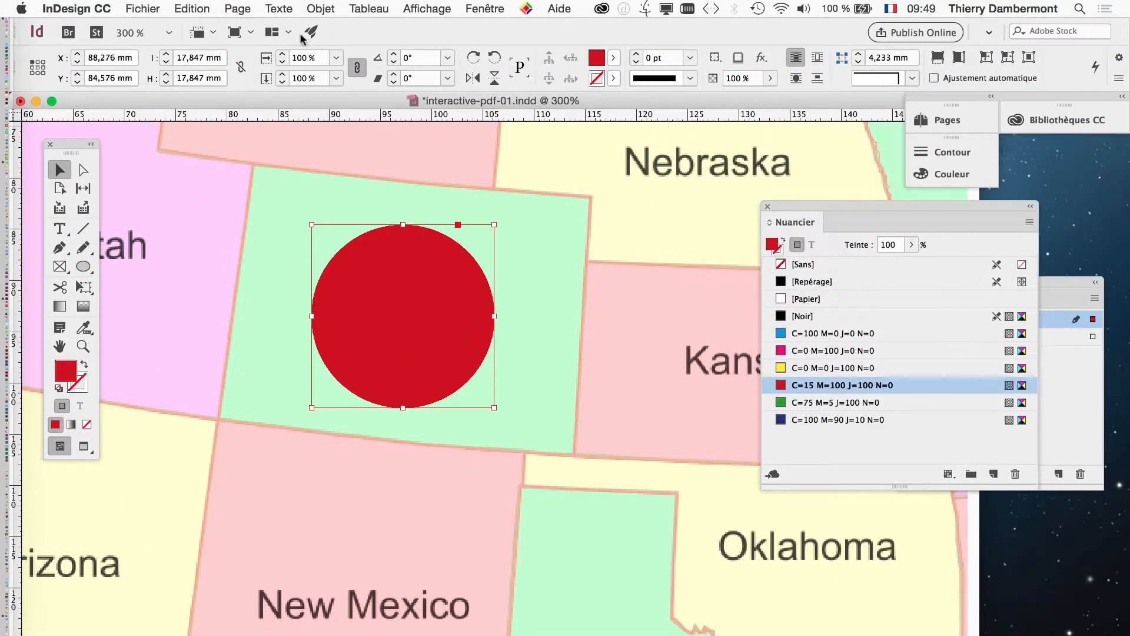
Open the Transparence effect settings for the Colorado circle and move the Effets dialog clear of the circle
left_click(321, 8)
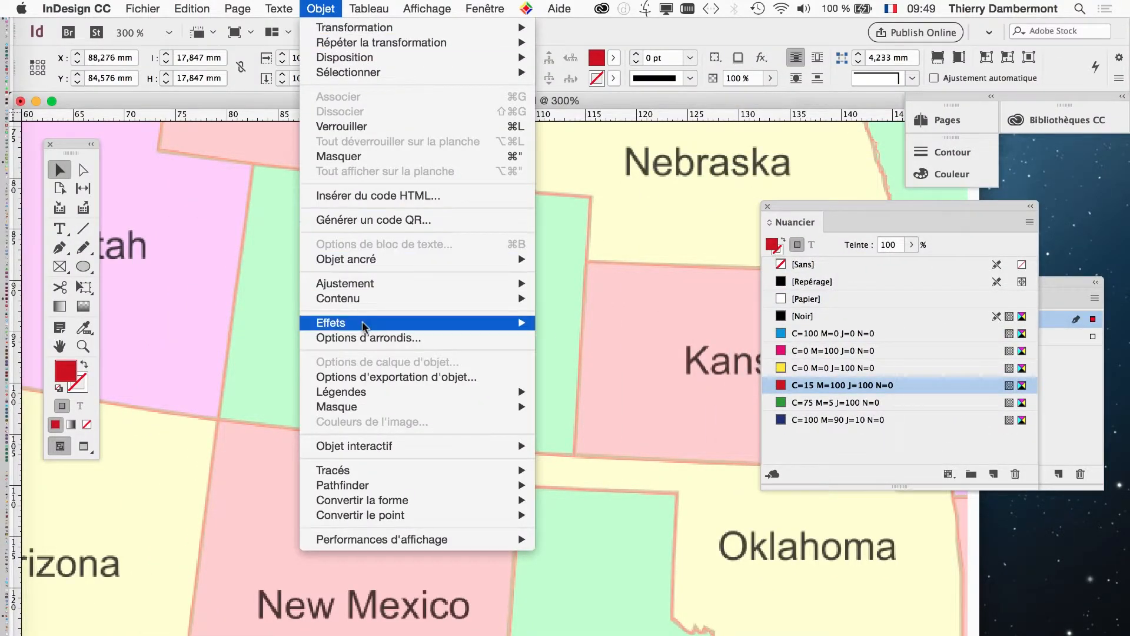
mouse_move(365, 324)
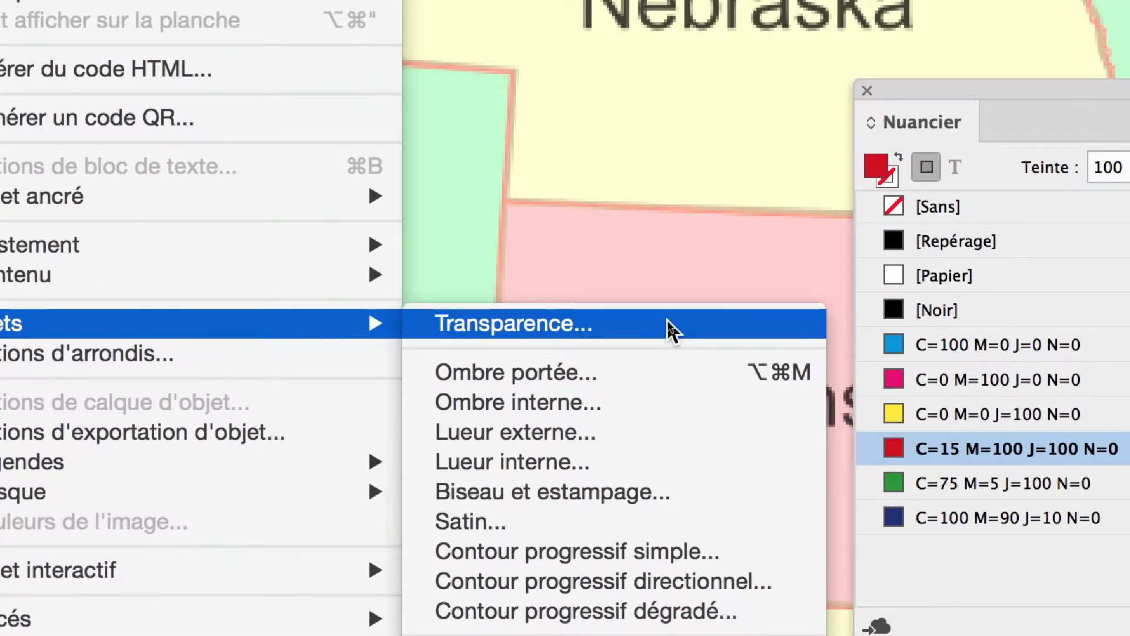
left_click(670, 326)
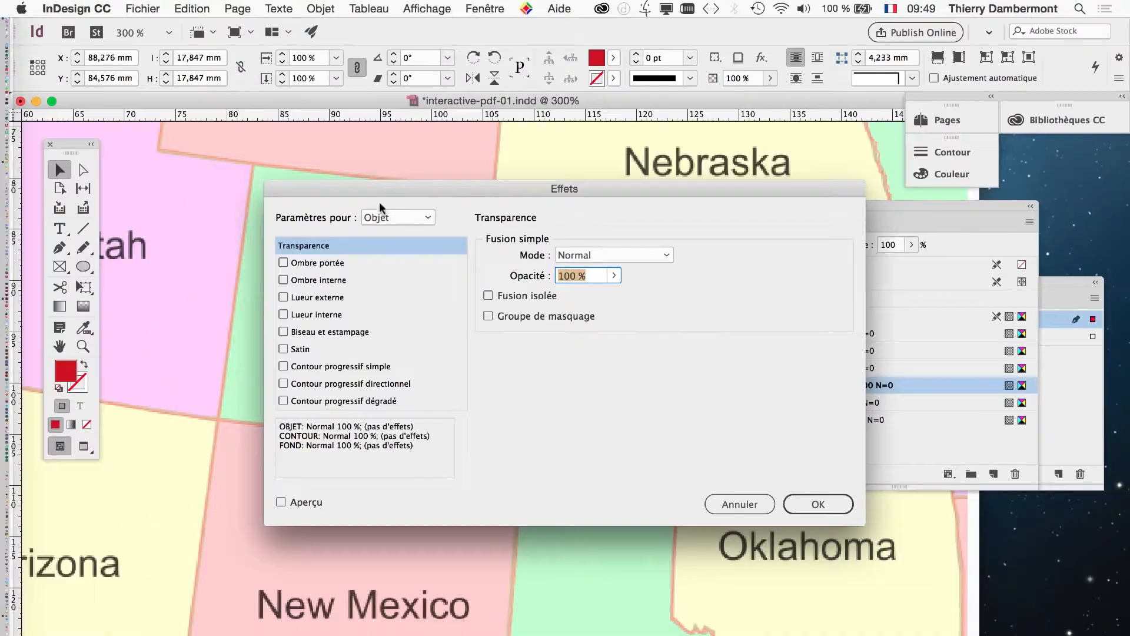
left_click_drag(11, 40, 695, 12)
left_click_drag(670, 103, 596, 121)
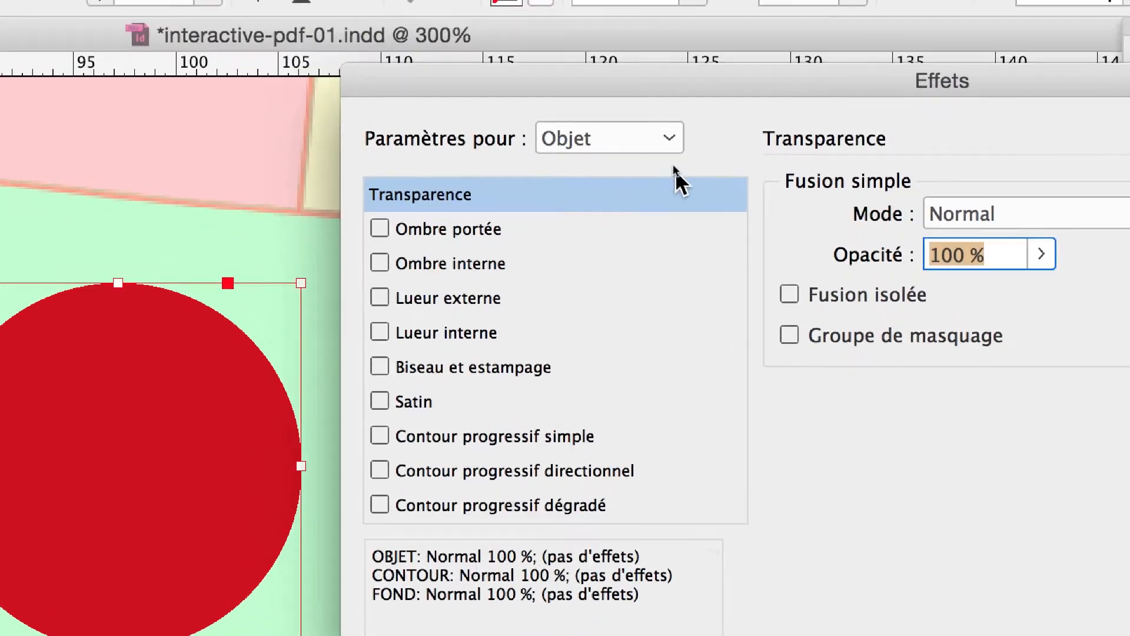
Try switching the target of the effect settings back and forth between Fond and Objet
left_click(636, 150)
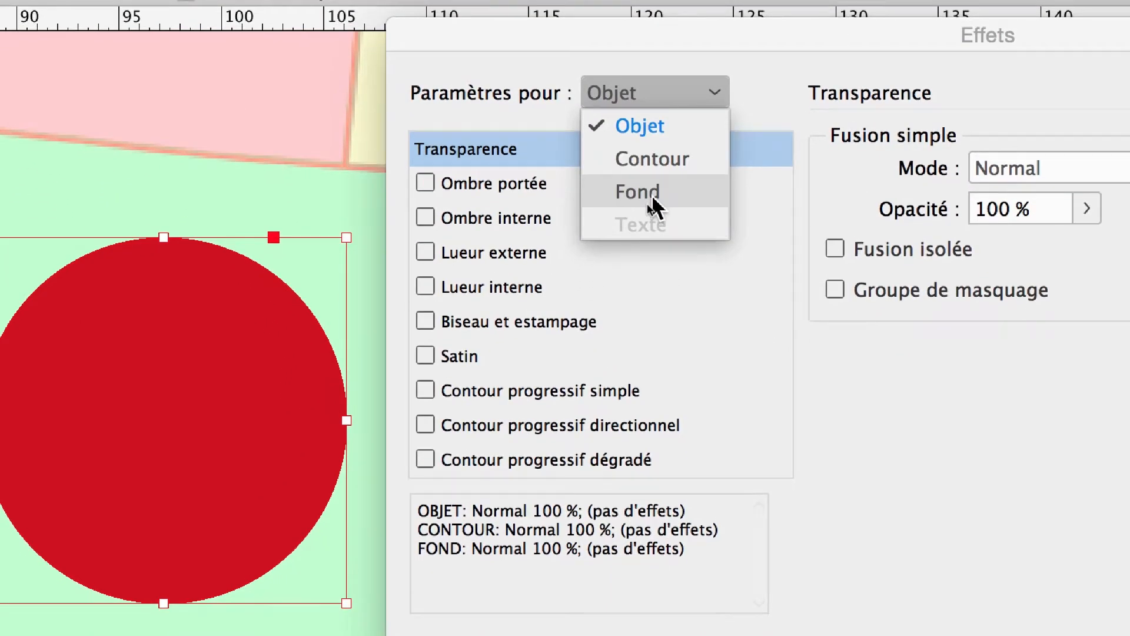
left_click(651, 194)
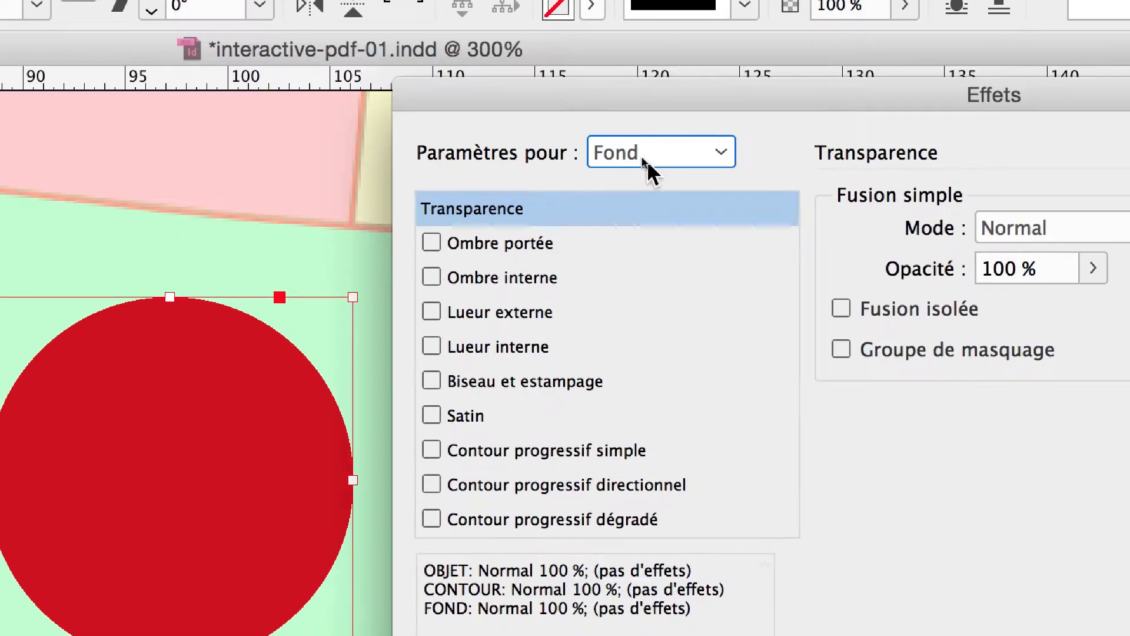
left_click(648, 160)
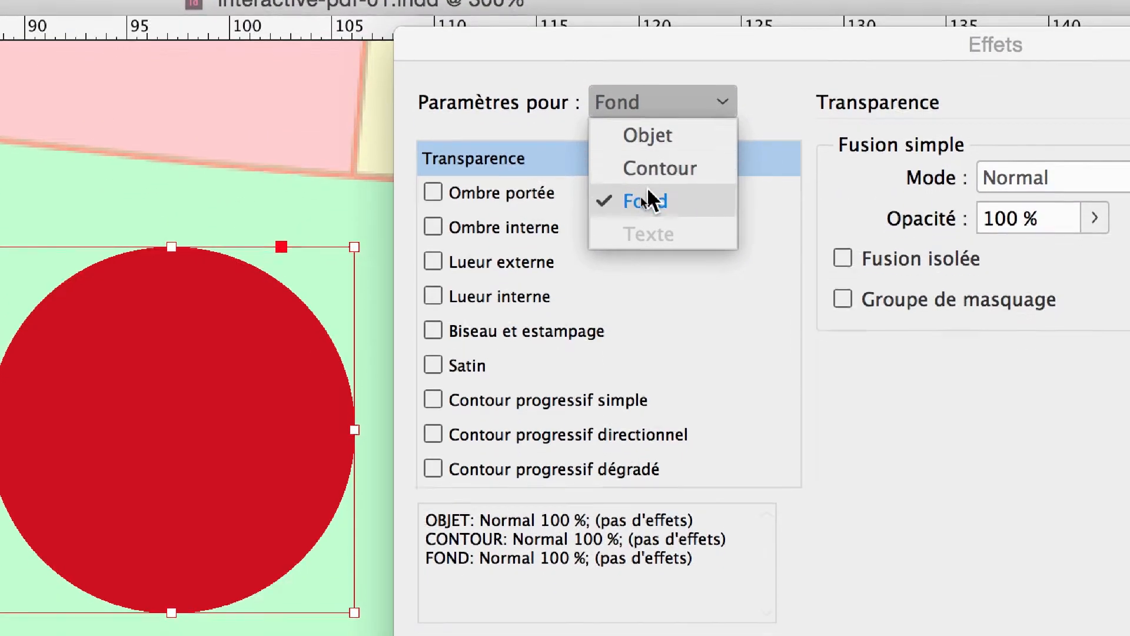
left_click(648, 168)
left_click(644, 133)
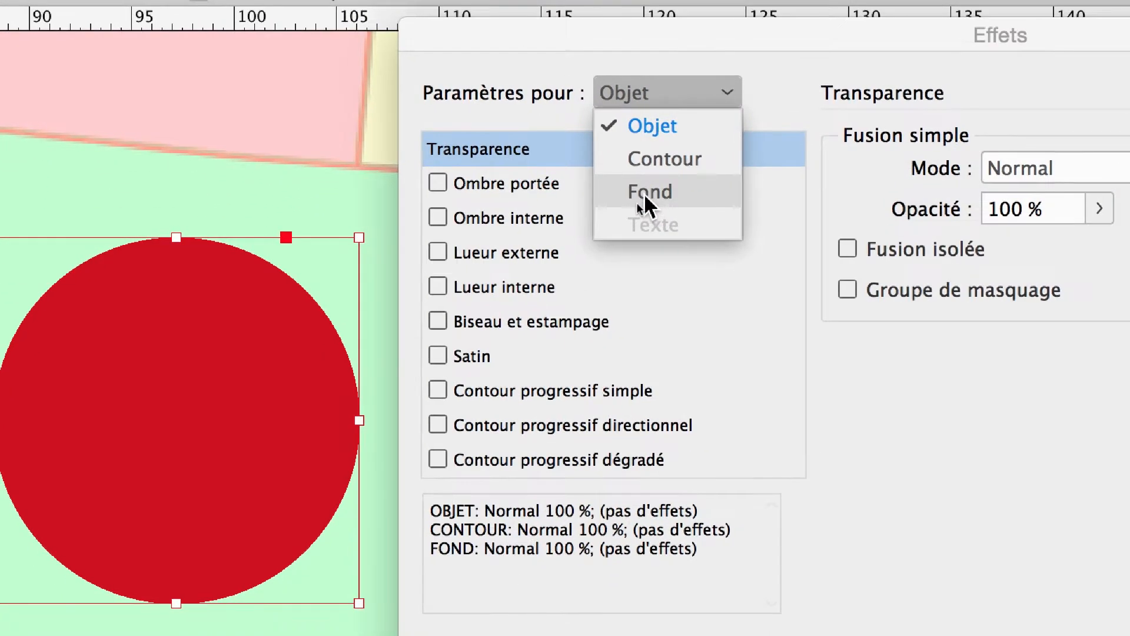
left_click(648, 194)
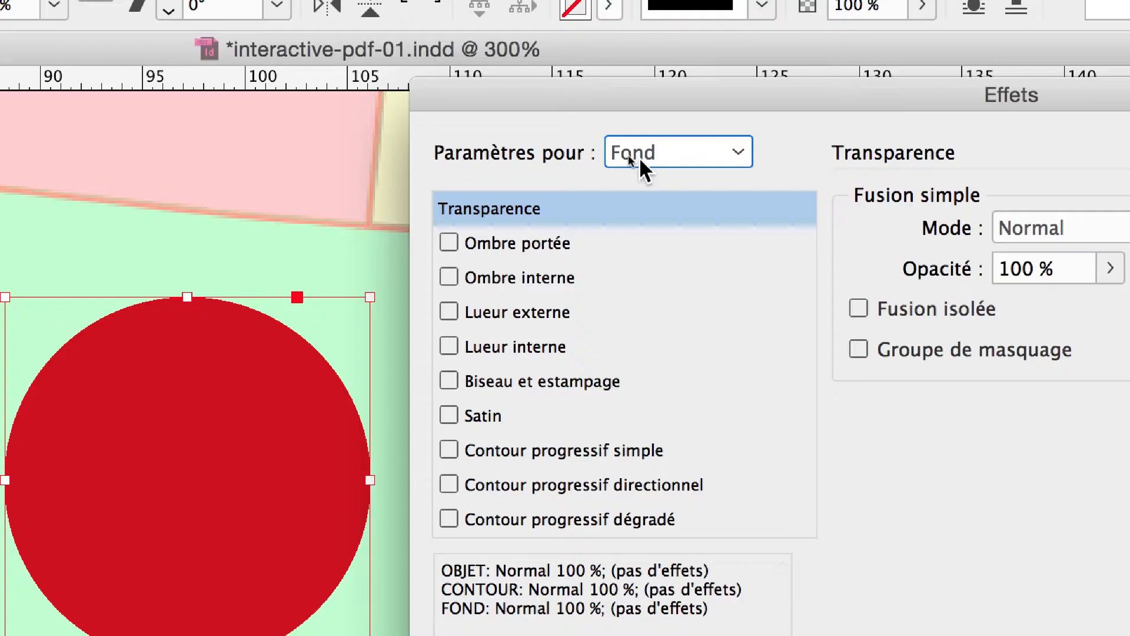
left_click(638, 156)
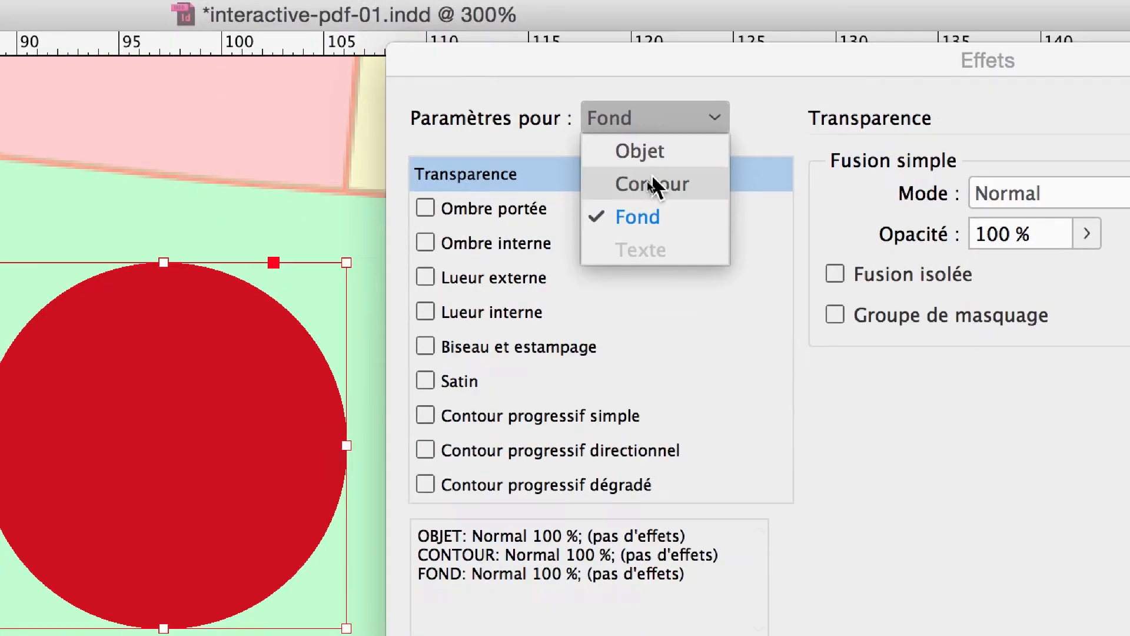
left_click(648, 154)
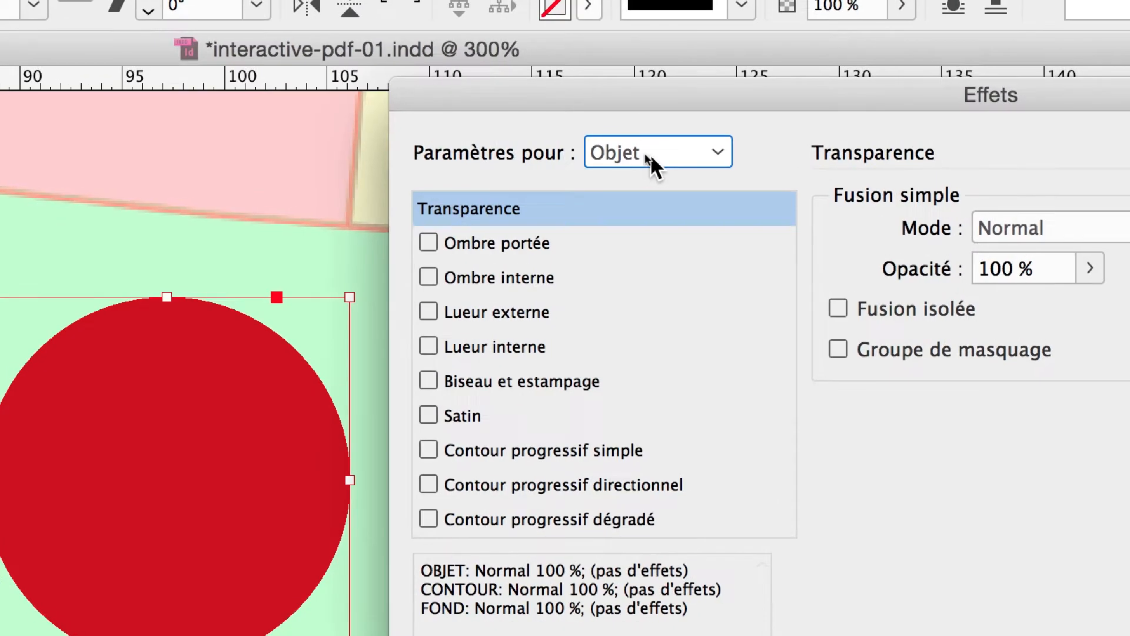
Target the circle's Fond, reduce its opacity to 43 % and enable the Aperçu preview
left_click(652, 159)
left_click(652, 248)
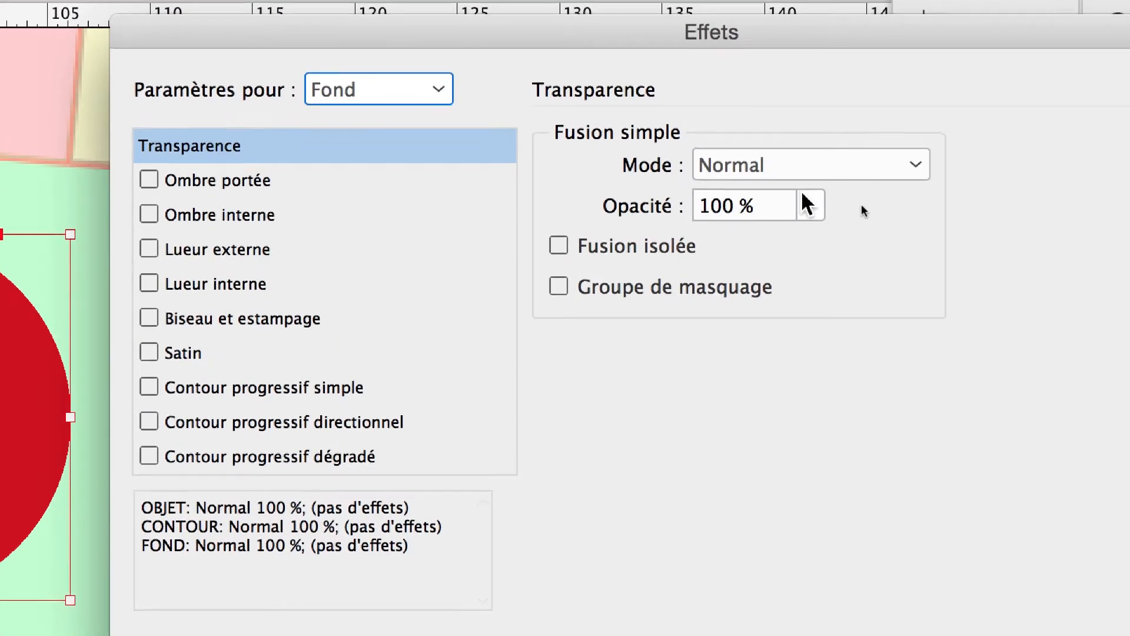
left_click(808, 203)
left_click(722, 253)
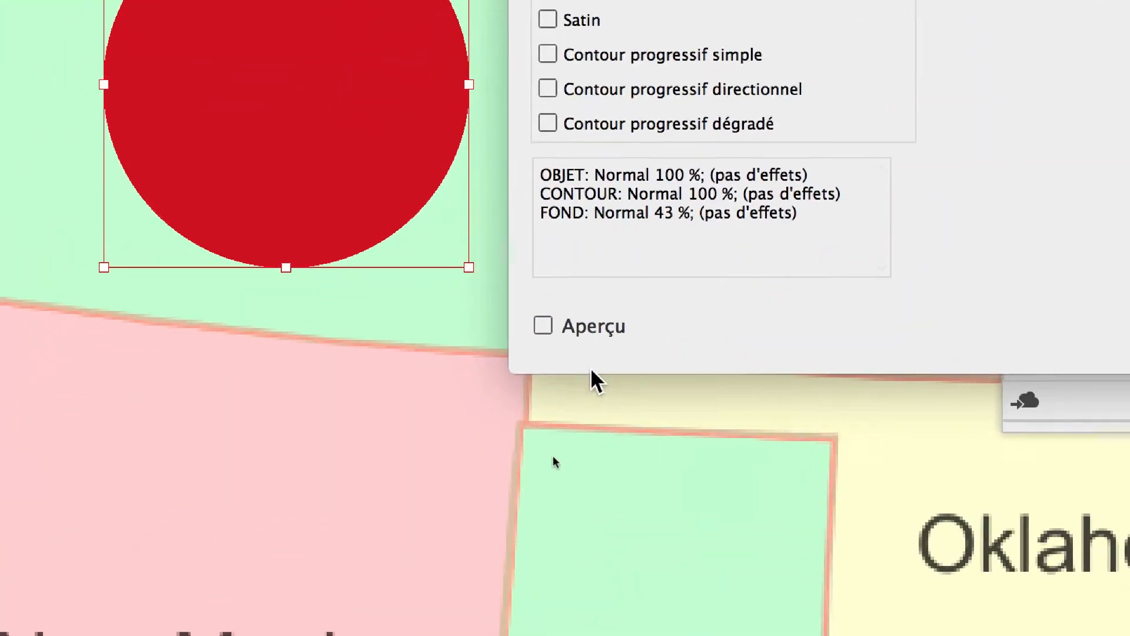
left_click(441, 506)
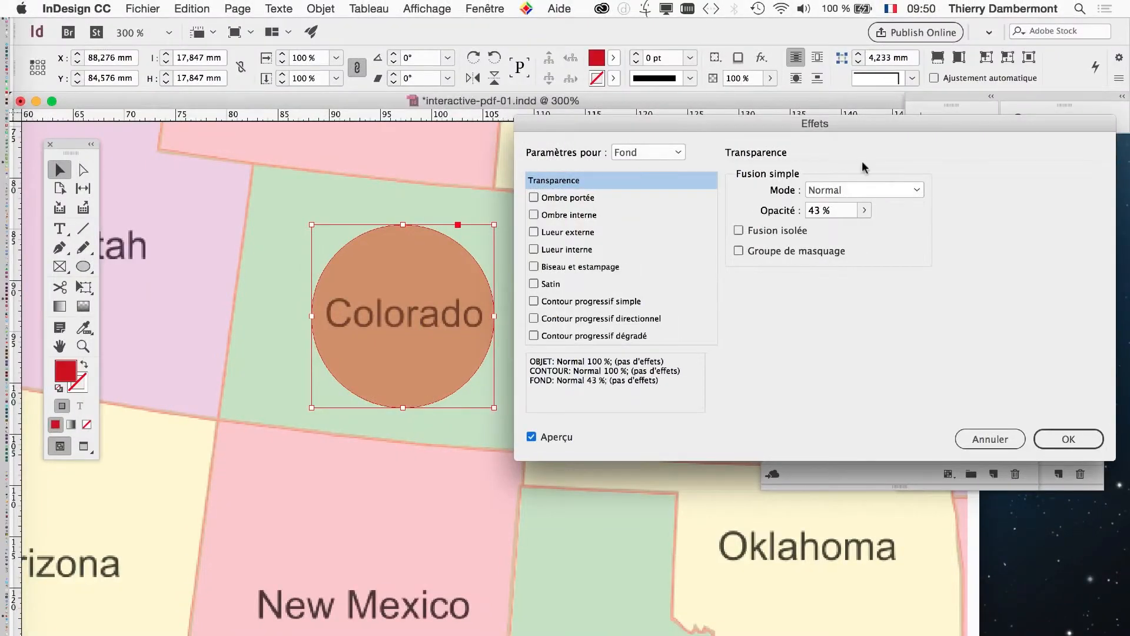
Raise the circle's fill opacity to 56 %, shift the Effets dialog slightly and apply the effect
left_click(938, 116)
mouse_move(829, 236)
left_mouse_down()
mouse_move(839, 233)
mouse_move(818, 232)
mouse_move(831, 231)
left_mouse_up()
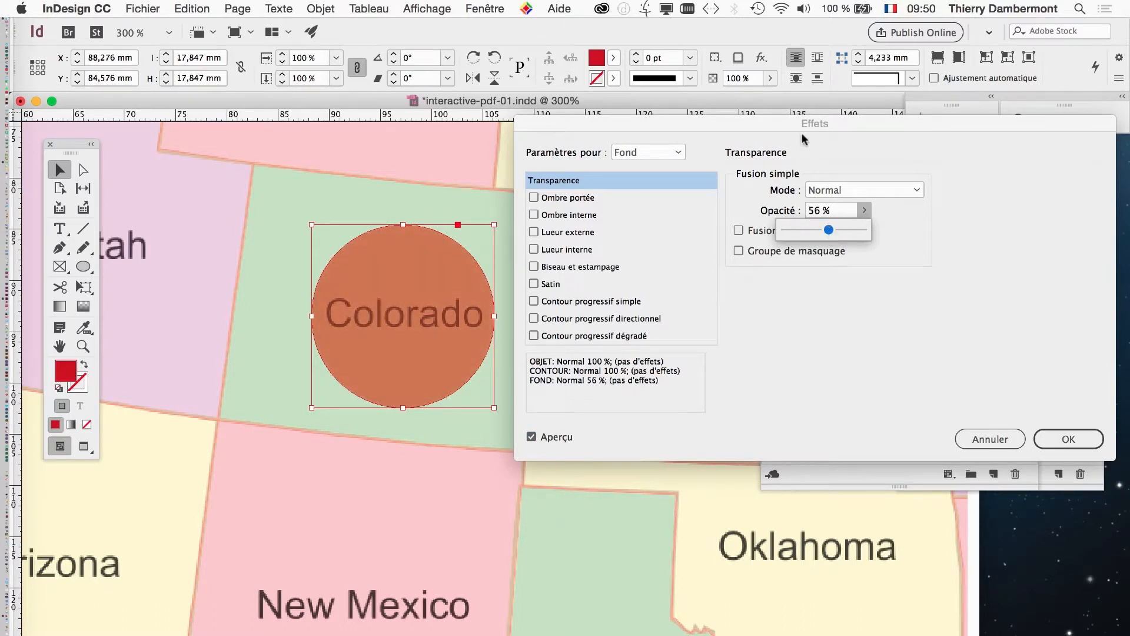
left_click_drag(800, 123, 791, 123)
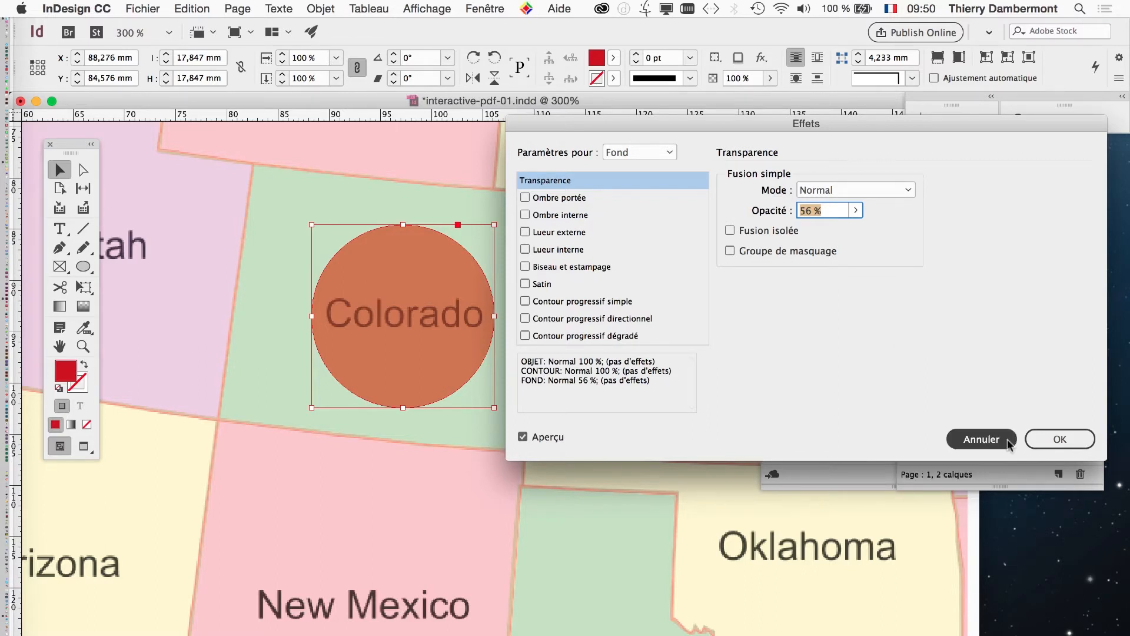
left_click(1060, 439)
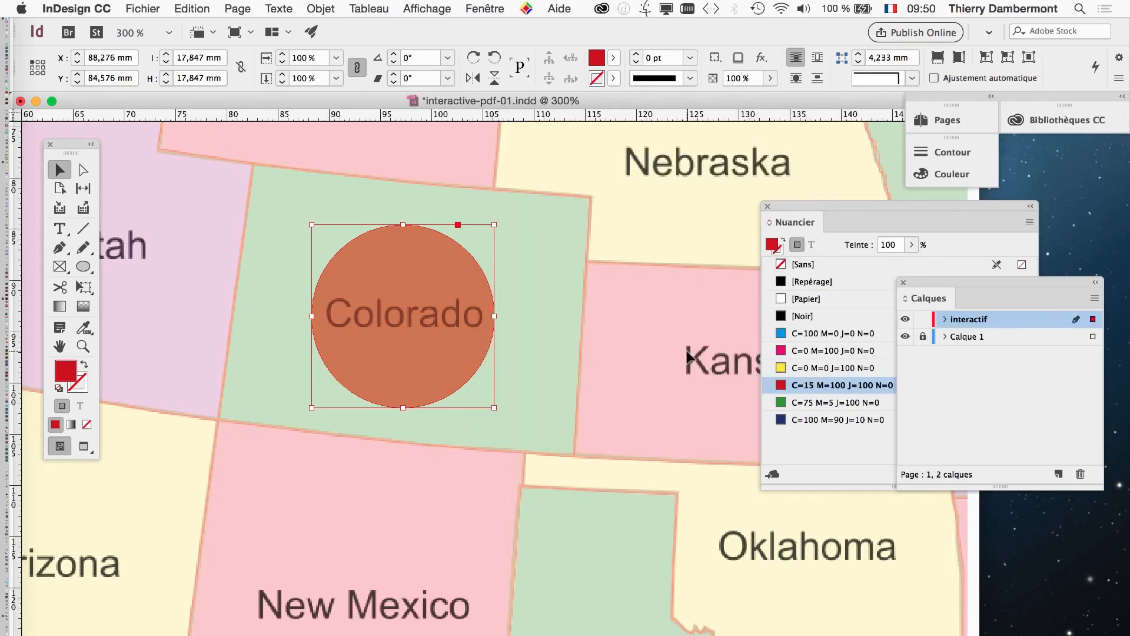